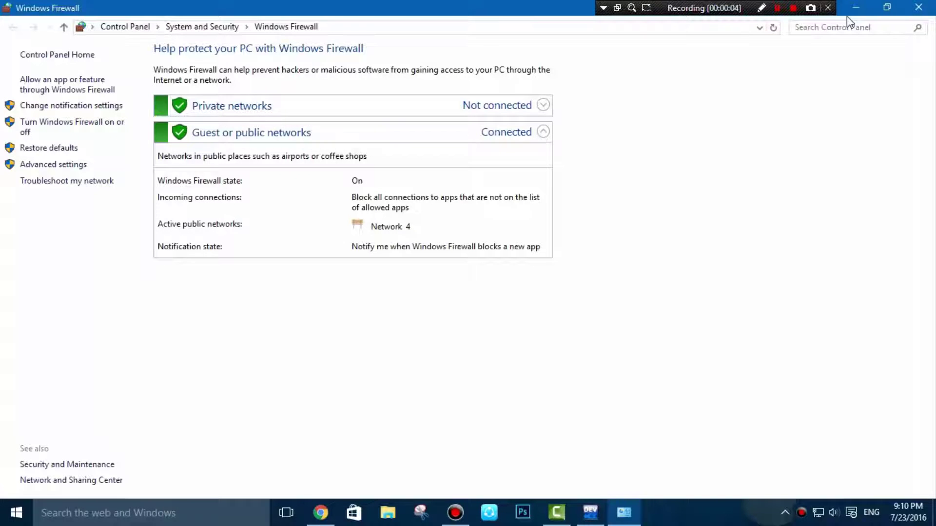
# - Open the 'Allow an app or feature through Windows Firewall' page to view allowed apps
pyautogui.click(67, 79)
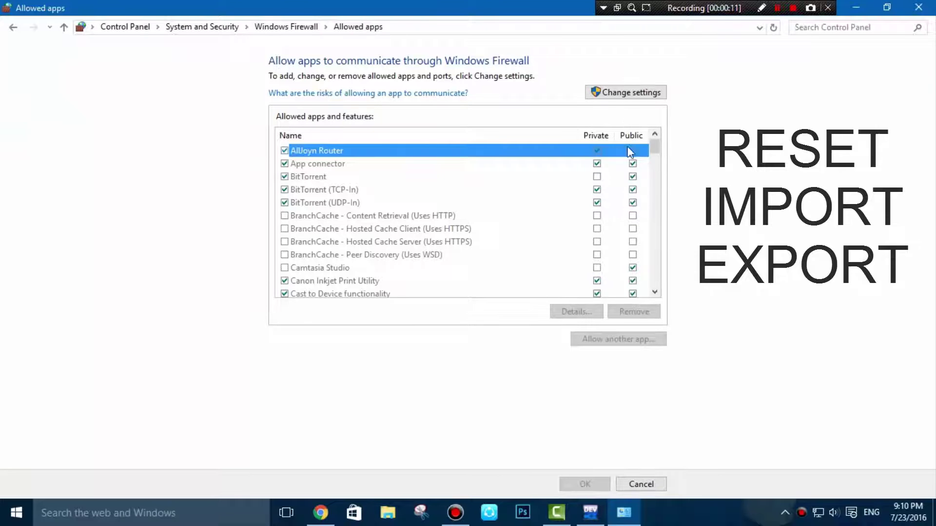
pyautogui.scroll(-5, 617, 197)
pyautogui.scroll(-5, 618, 198)
pyautogui.scroll(-5, 618, 198)
pyautogui.scroll(-5, 614, 209)
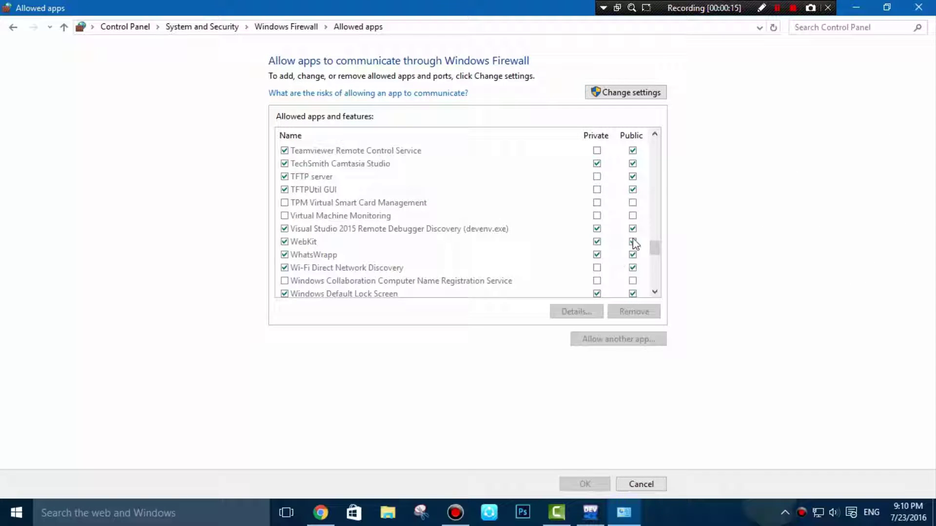
# - Close the firewall window and create a BACKUP_FIREWALL folder in the root of C:
pyautogui.click(918, 8)
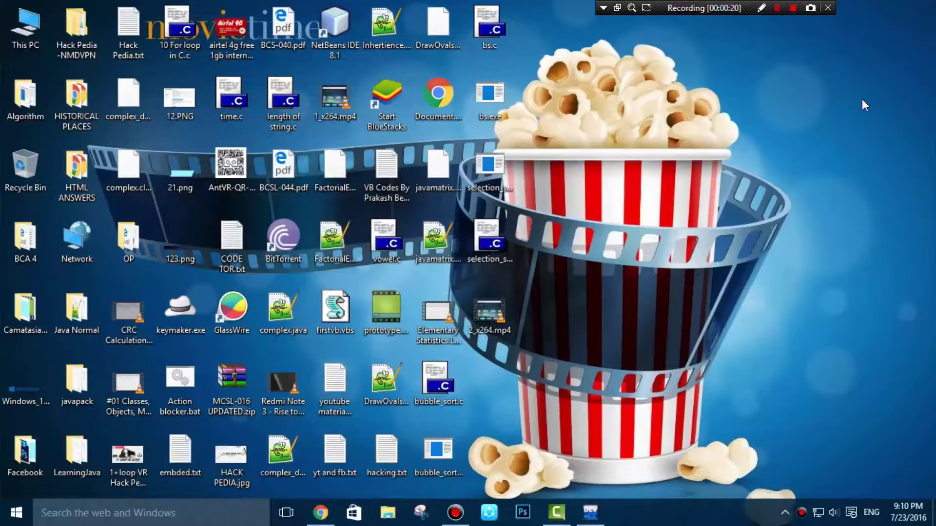
pyautogui.doubleClick(24, 29)
pyautogui.doubleClick(407, 202)
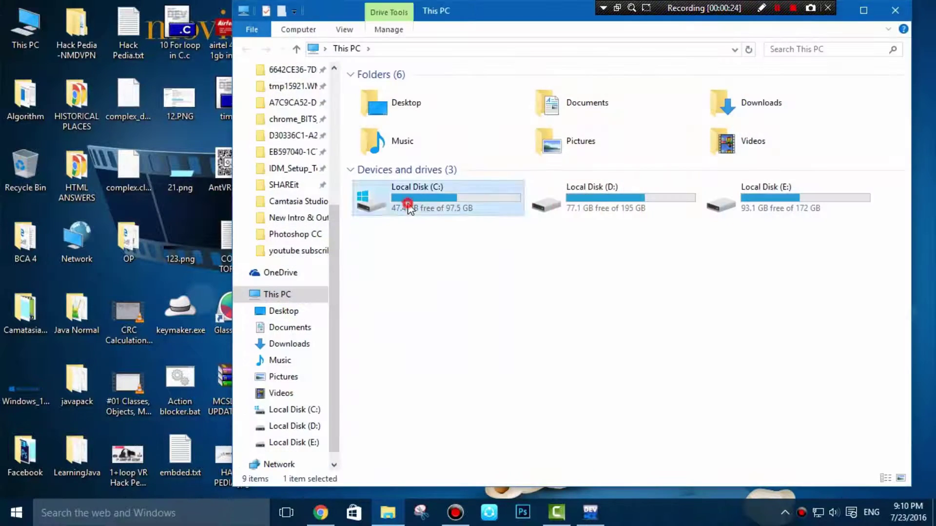
pyautogui.rightClick(434, 256)
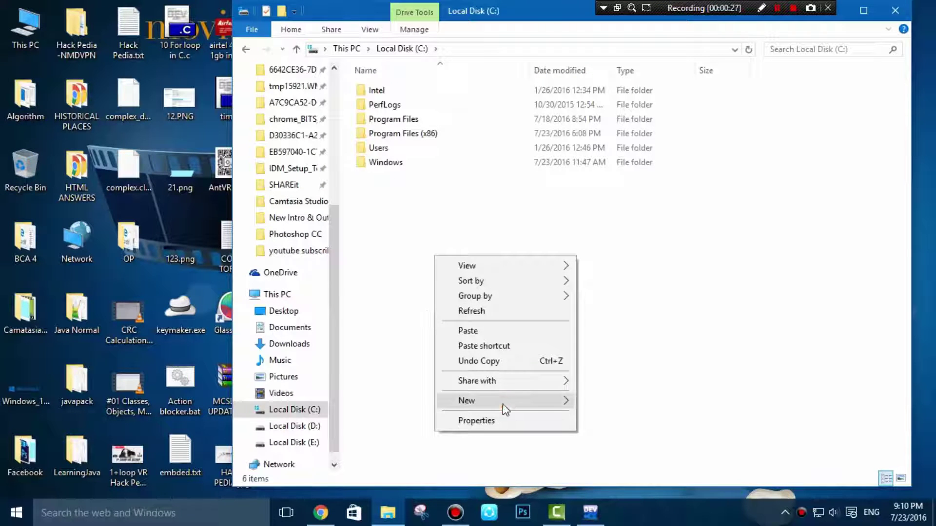
pyautogui.click(614, 400)
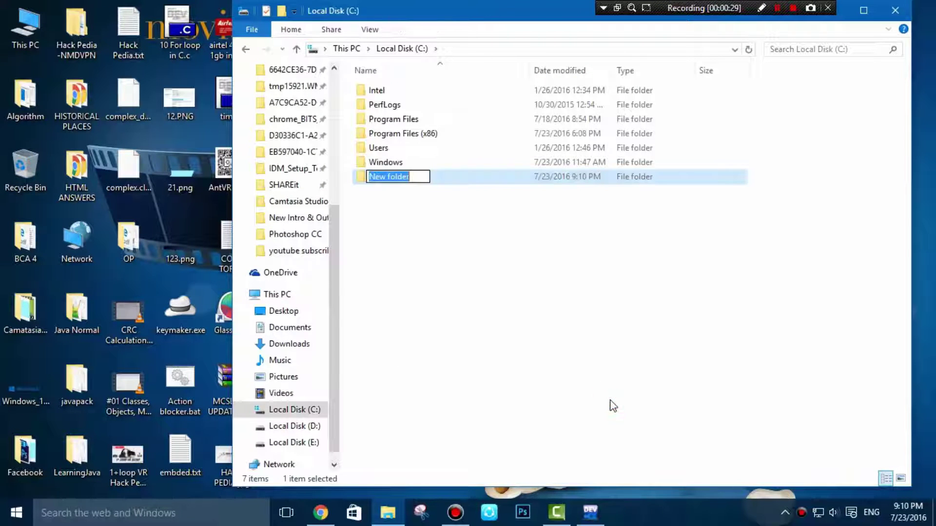
pyautogui.write('BAC')
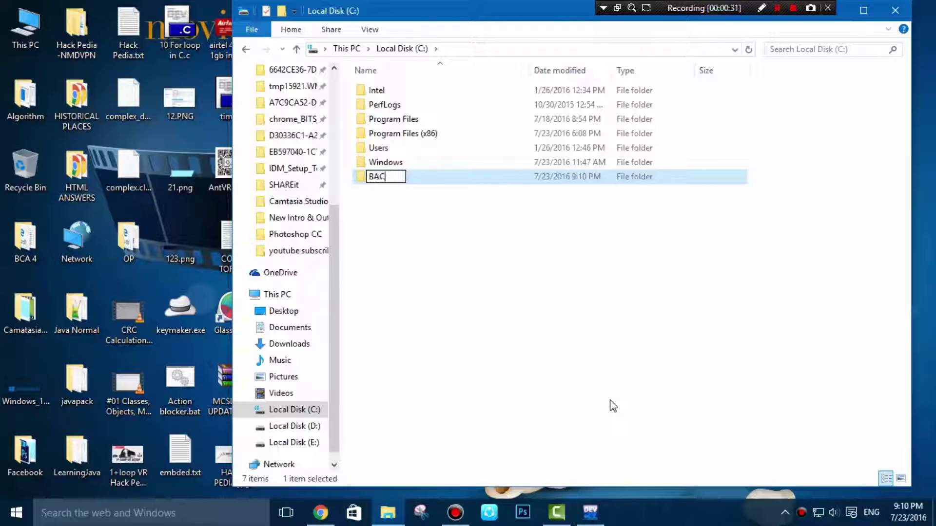
pyautogui.write('KUP')
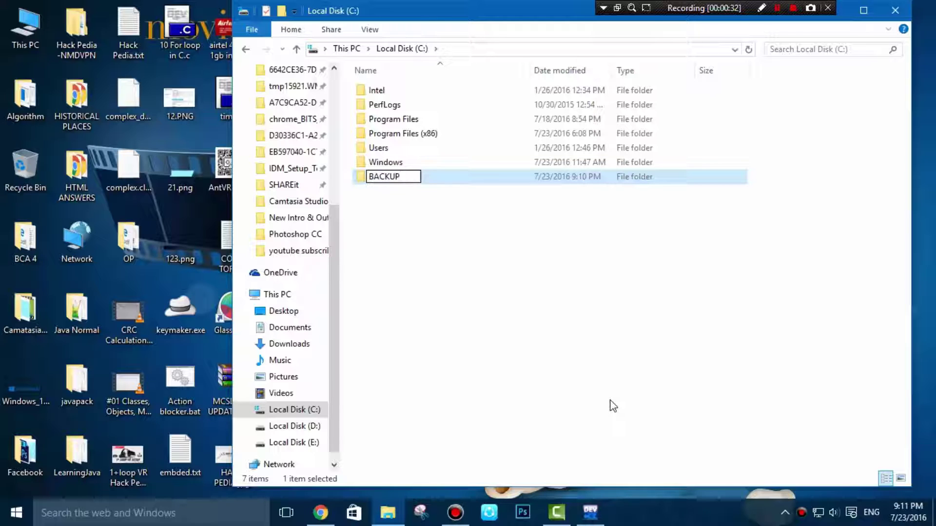
pyautogui.write('_FIREWA')
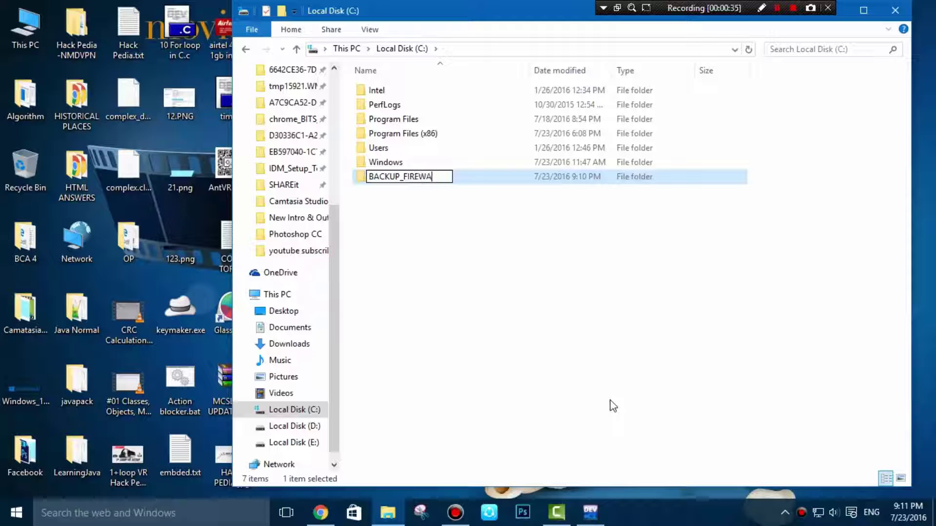
pyautogui.write('LL')
pyautogui.press('Return')
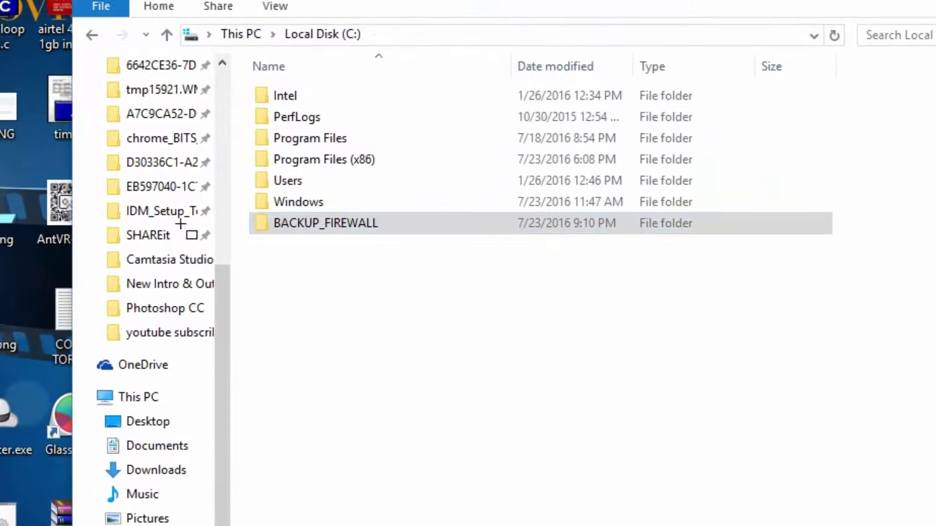
pyautogui.moveTo(247, 214)
pyautogui.mouseDown()
pyautogui.moveTo(432, 260)
pyautogui.moveTo(444, 233)
pyautogui.mouseUp()
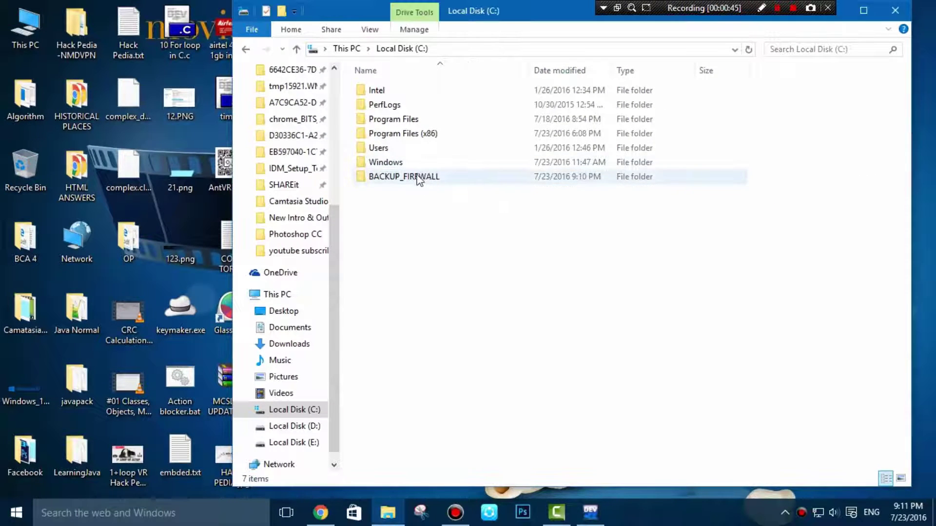
# - Close File Explorer and launch Command Prompt as administrator from the Start menu
pyautogui.click(835, 10)
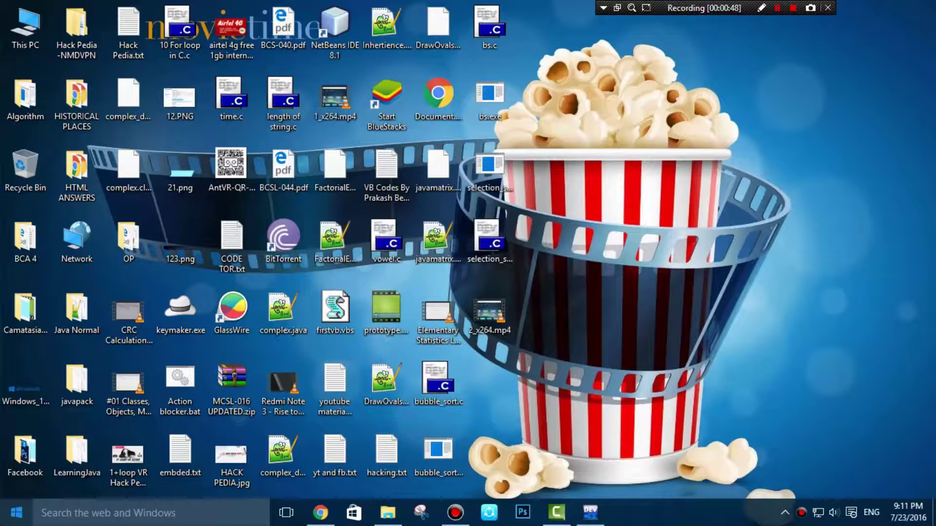
pyautogui.click(16, 512)
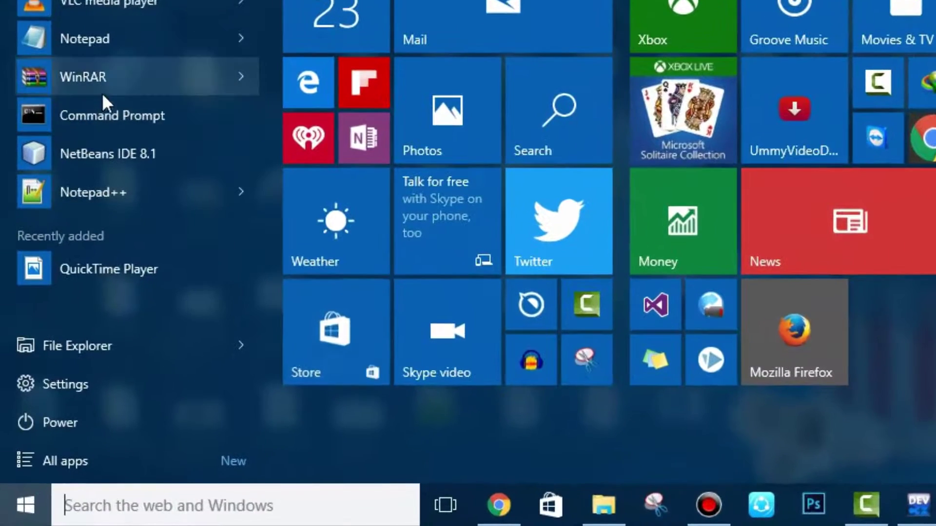
pyautogui.rightClick(103, 110)
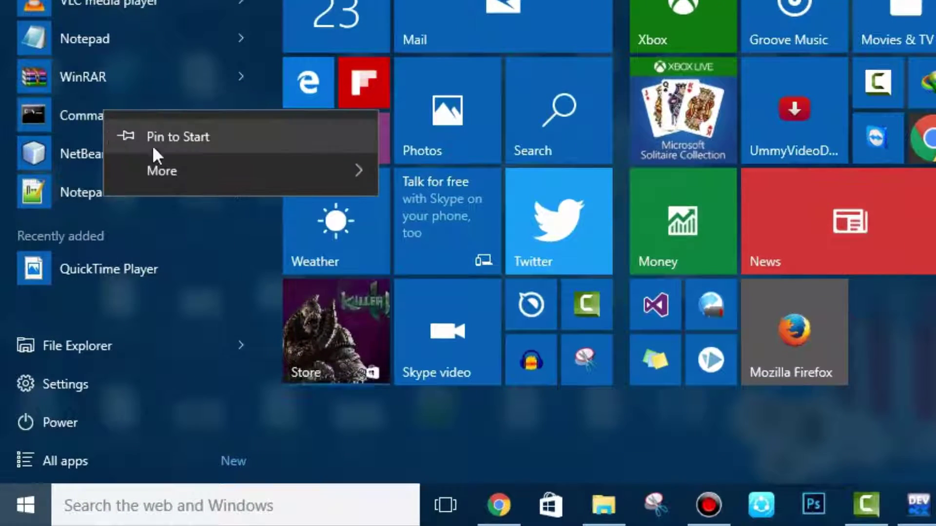
pyautogui.moveTo(241, 171)
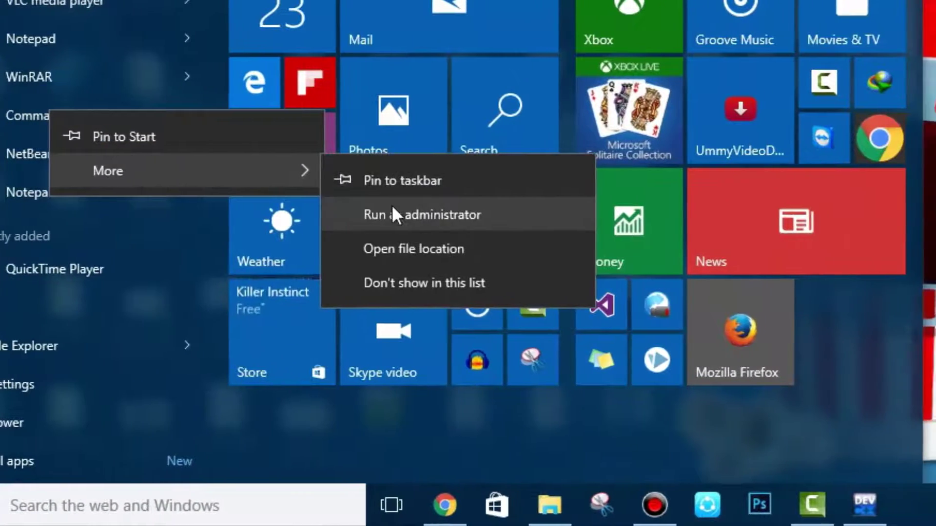
pyautogui.click(423, 214)
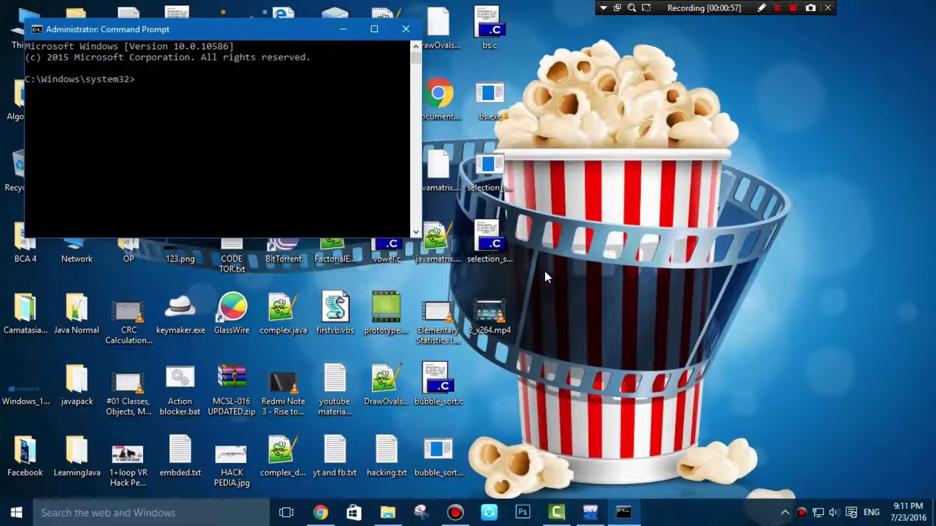
# - Enlarge the console and run netsh advfirewall export to C:\BACKUP_FIREWALL\firewall_backup.wfw
pyautogui.click(261, 30)
pyautogui.moveTo(260, 30); pyautogui.dragTo(438, 44)
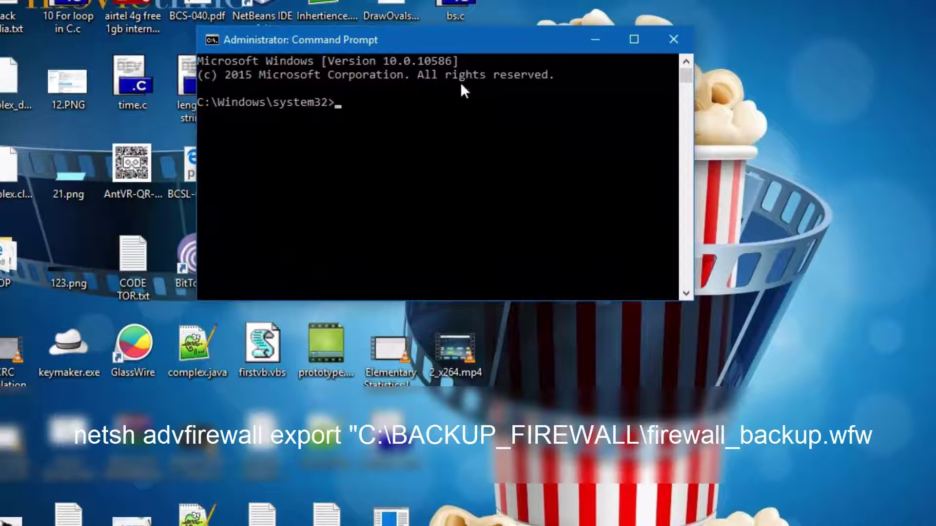
pyautogui.write('netsh a')
pyautogui.write('dvfirewall export ')
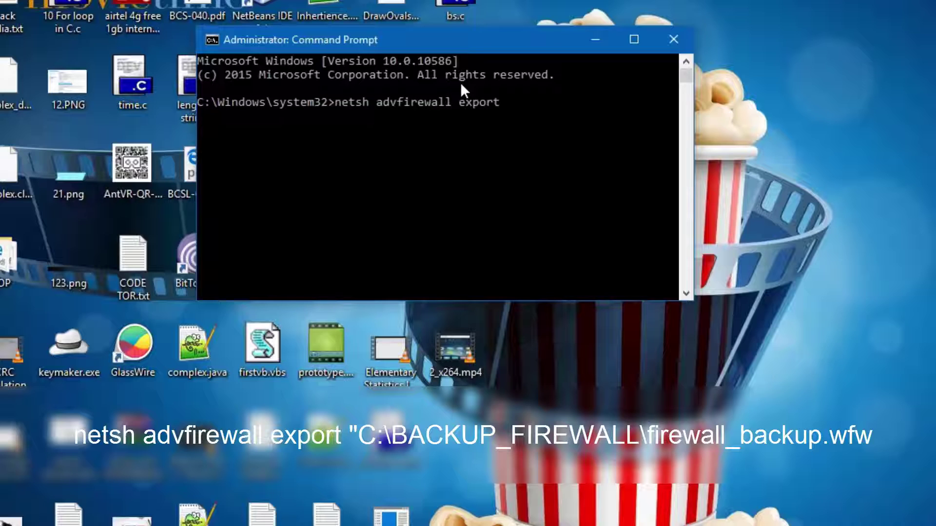
pyautogui.write('C:\\B')
pyautogui.write('ACKUP_FIREWALL\\firewall')
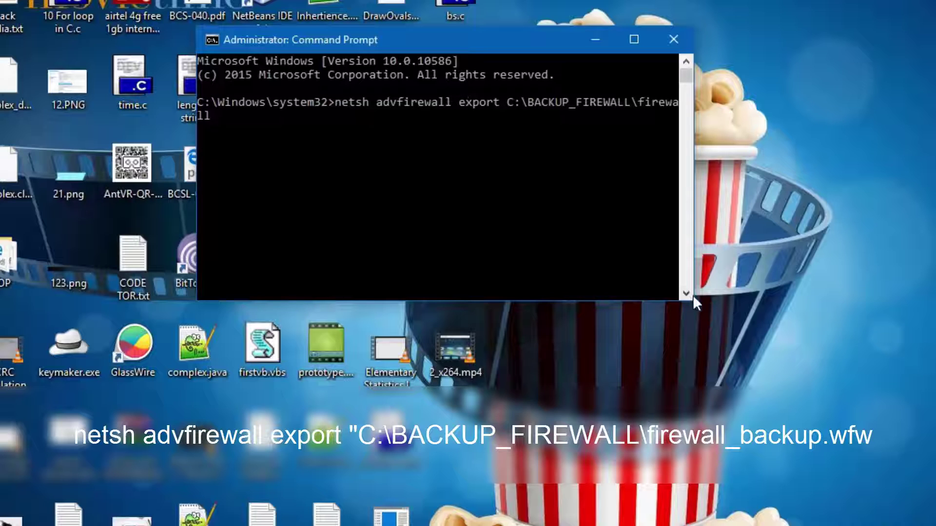
pyautogui.moveTo(686, 295); pyautogui.dragTo(834, 386)
pyautogui.write('_backu')
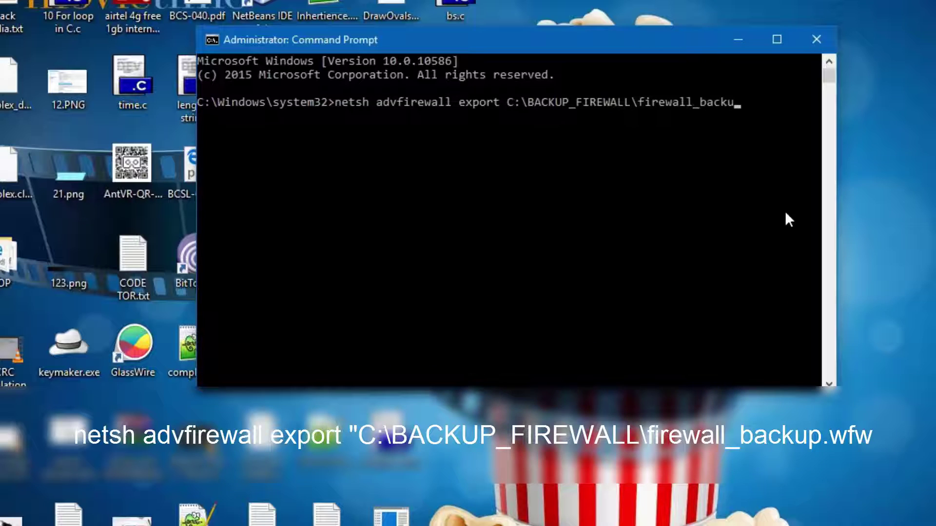
pyautogui.write('p.wfw')
pyautogui.hotkey('ctrl', '1')
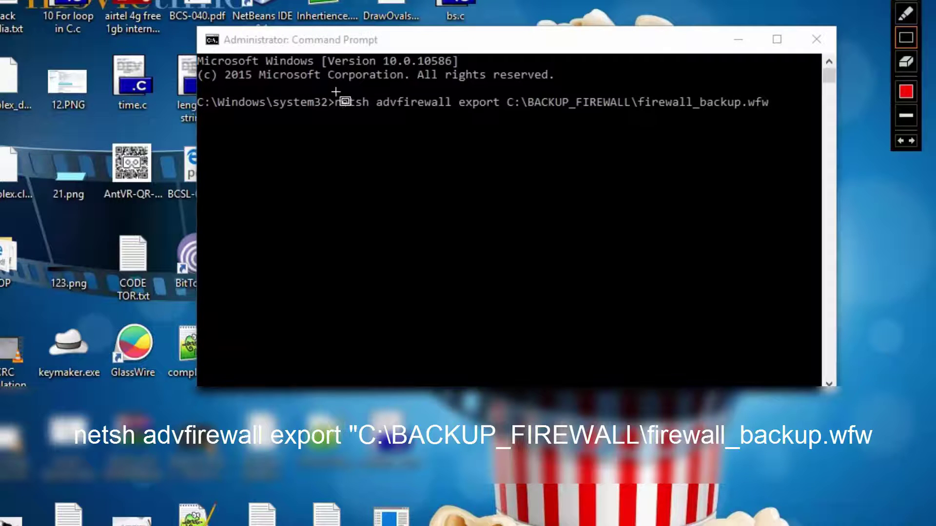
pyautogui.moveTo(331, 93); pyautogui.dragTo(788, 119)
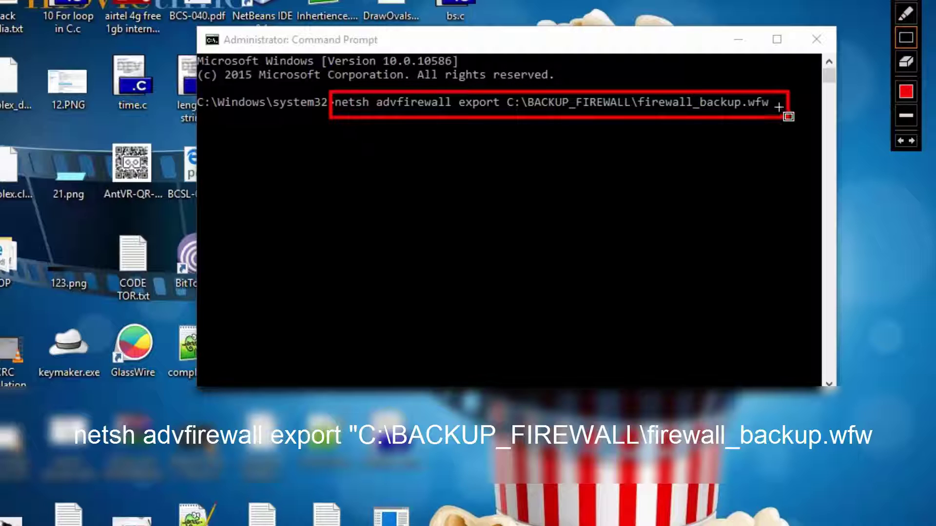
pyautogui.press('Escape')
pyautogui.click(737, 127)
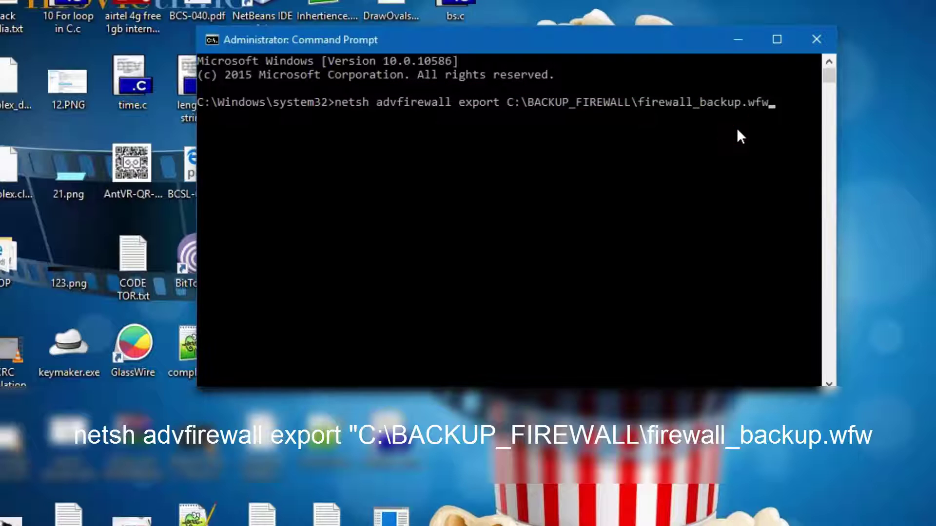
pyautogui.press('Return')
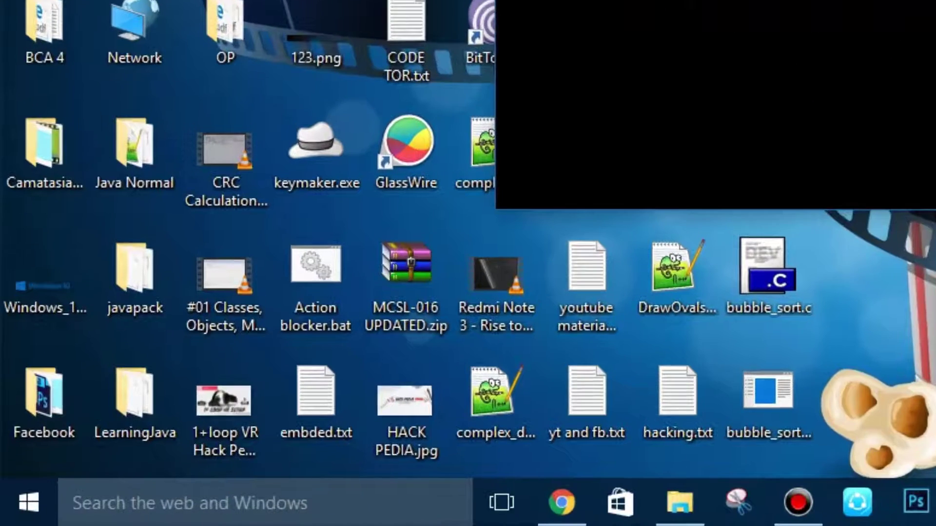
# - Open C:\BACKUP_FIREWALL and confirm firewall_backup.wfw (284 KB) is present
pyautogui.click(679, 503)
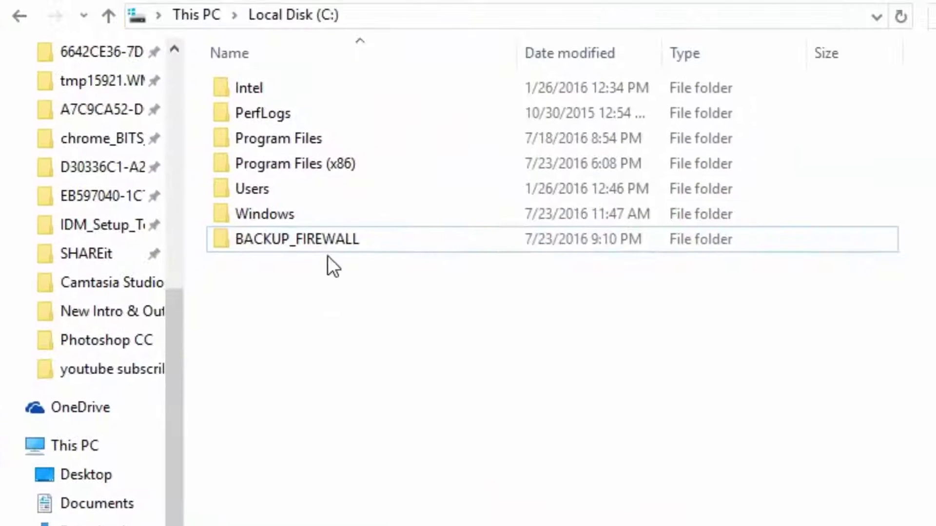
pyautogui.click(329, 245)
pyautogui.doubleClick(329, 241)
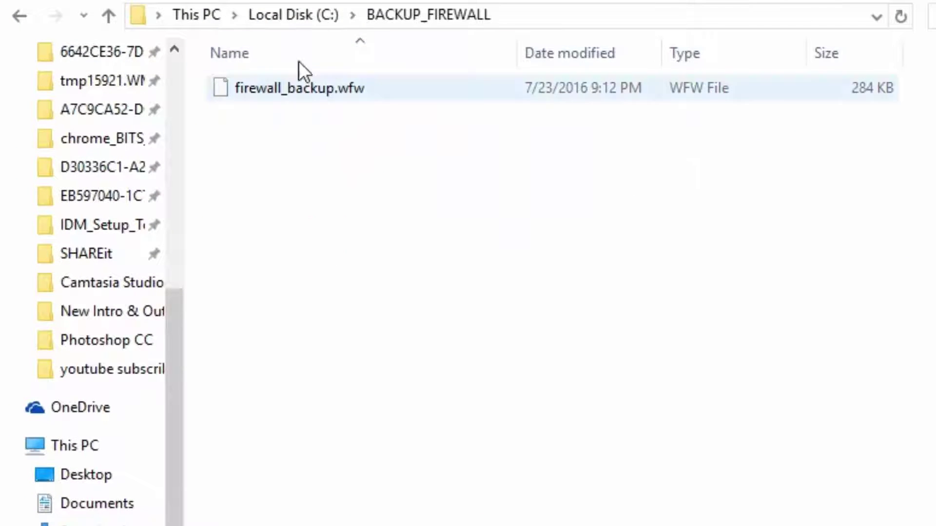
pyautogui.moveTo(207, 68); pyautogui.dragTo(925, 123)
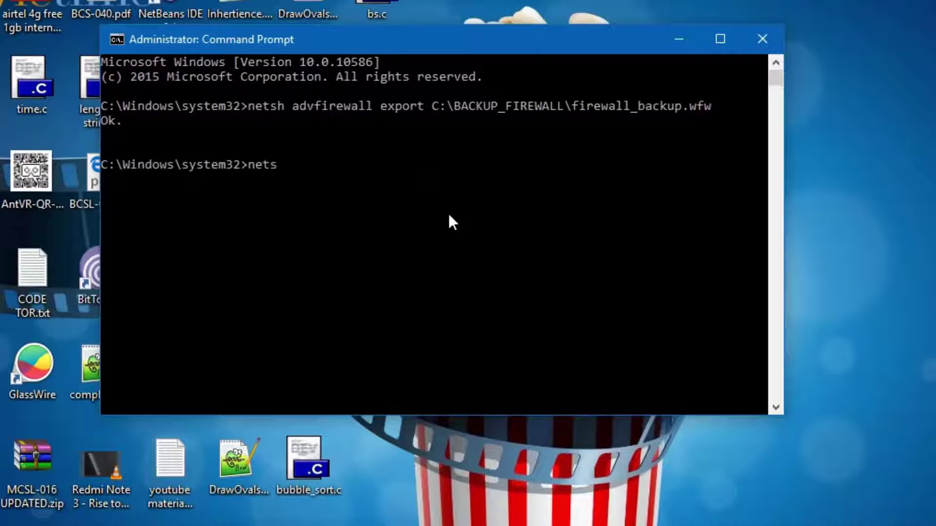
pyautogui.write('ad')
pyautogui.write('vf')
pyautogui.write('irewall')
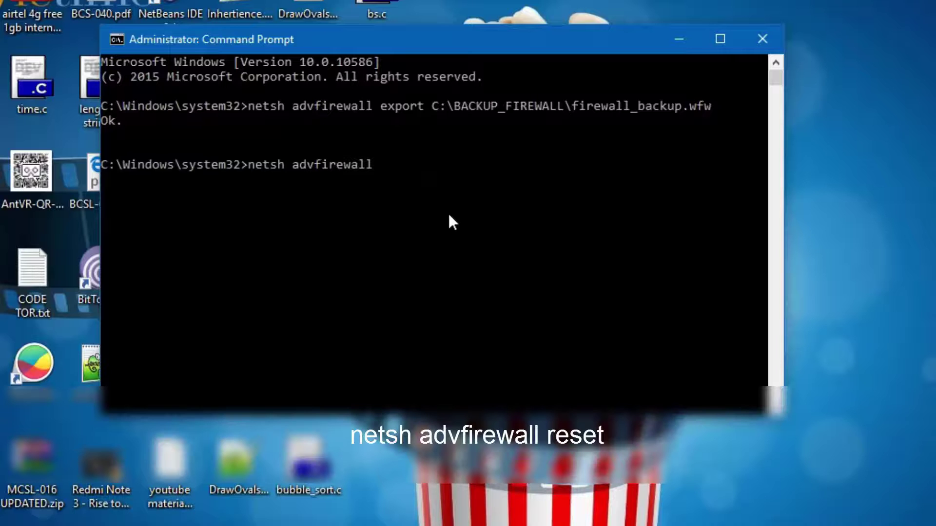
pyautogui.write(' reser')
# - Fix a typo and run netsh advfirewall reset, which returns Ok
pyautogui.press('BackSpace')
pyautogui.write('t')
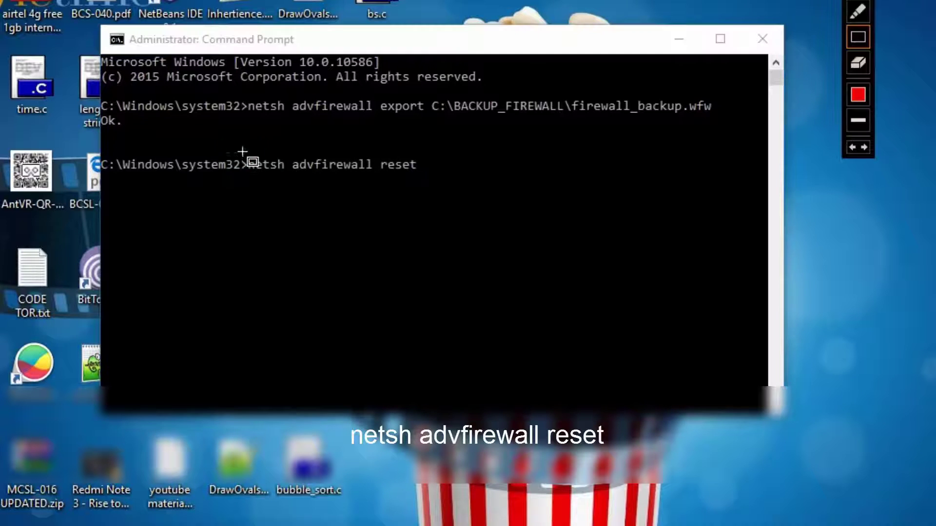
pyautogui.moveTo(242, 151); pyautogui.dragTo(432, 186)
pyautogui.press('Escape')
pyautogui.press('Return')
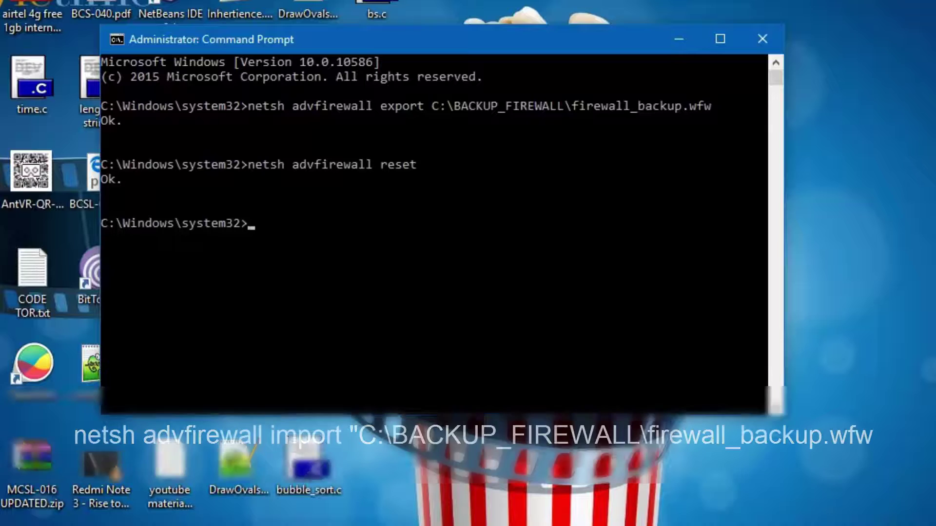
# - Enter netsh advfirewall import at the prompt, correcting the mistyped letters
pyautogui.moveTo(243, 95); pyautogui.dragTo(723, 117)
pyautogui.moveTo(251, 211)
pyautogui.mouseDown()
pyautogui.moveTo(321, 250)
pyautogui.moveTo(709, 256)
pyautogui.mouseUp()
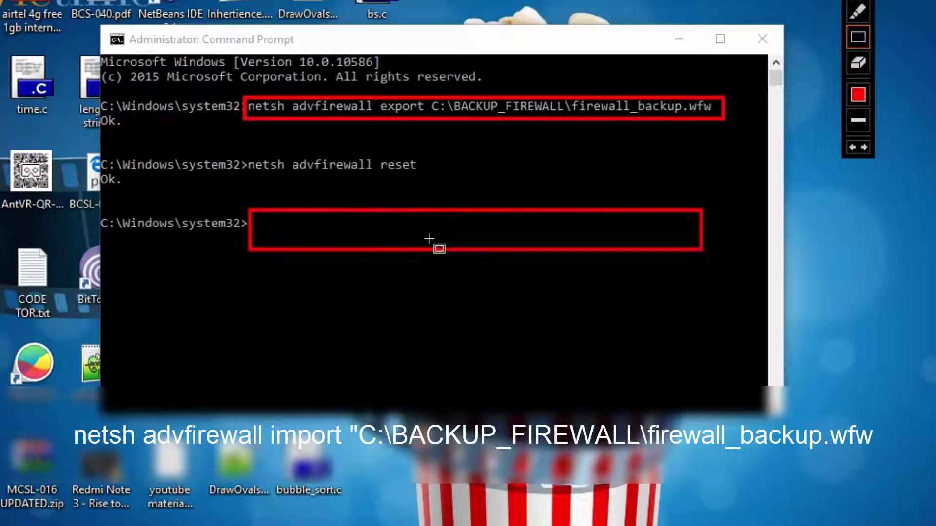
pyautogui.press('Escape')
pyautogui.write('netsh ad')
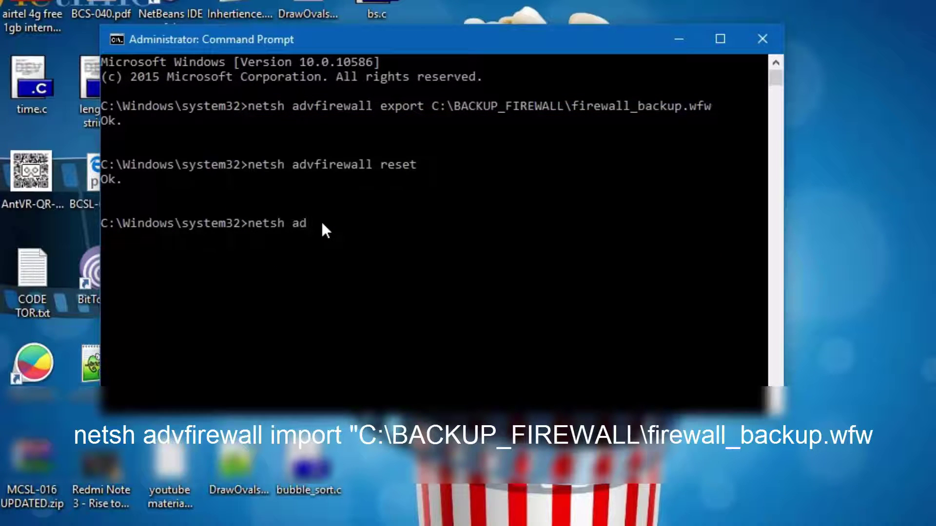
pyautogui.write('vfirewall impoir')
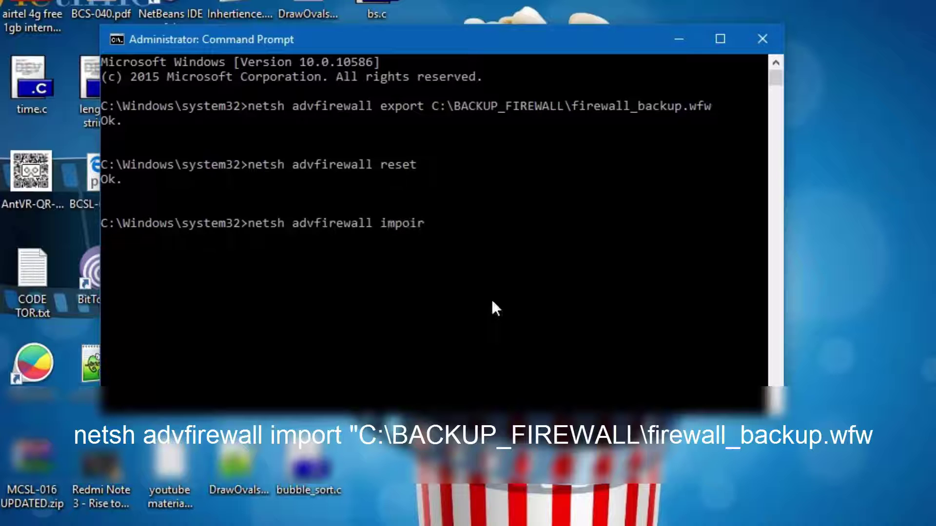
pyautogui.press('BackSpace')
pyautogui.press('BackSpace')
pyautogui.write('rt C:\\')
pyautogui.hotkey('ctrl', '2')
pyautogui.moveTo(430, 92); pyautogui.dragTo(710, 126)
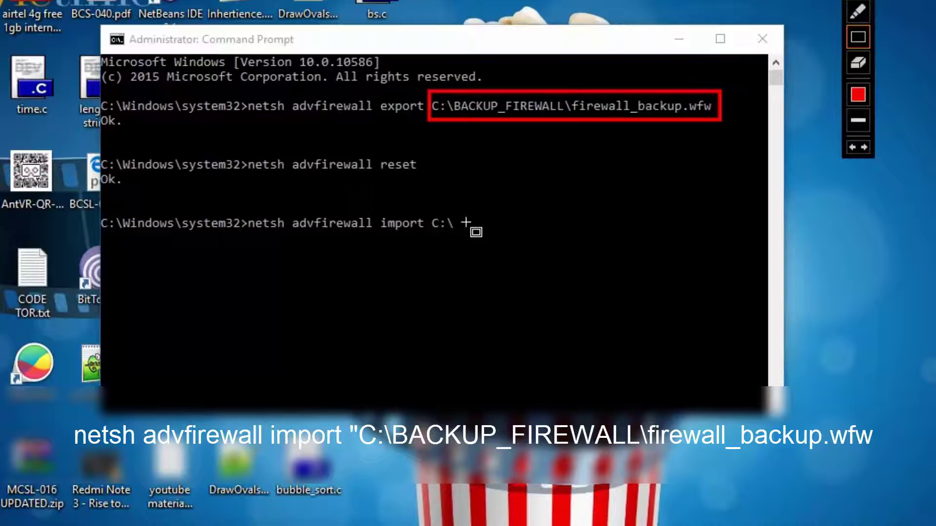
pyautogui.press('Escape')
pyautogui.click(539, 215)
pyautogui.write('BCA')
# - Complete the path C:\BACKUP_FIREWALL\firewall_backup.wfw with Tab auto-completion
pyautogui.press('BackSpace')
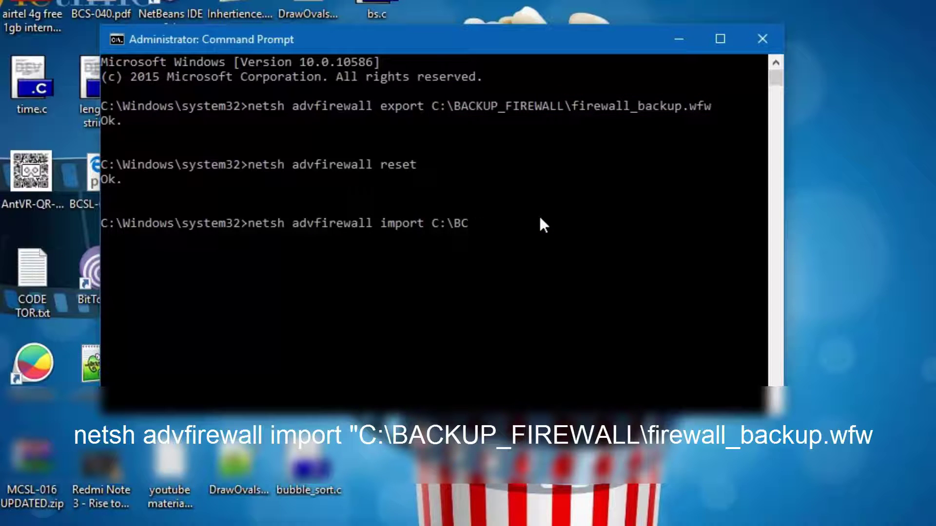
pyautogui.press('BackSpace')
pyautogui.press('Tab')
pyautogui.write('\\fire')
pyautogui.press('Tab')
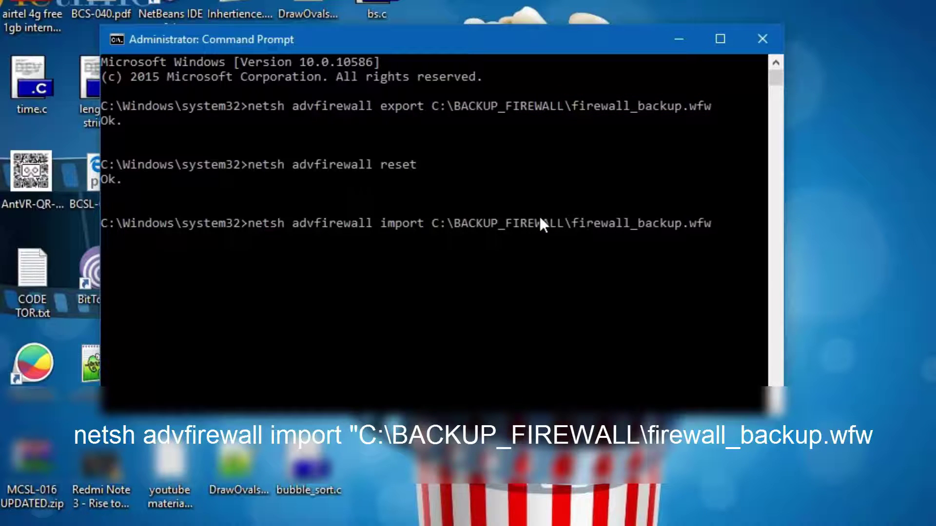
pyautogui.hotkey('ctrl', '1')
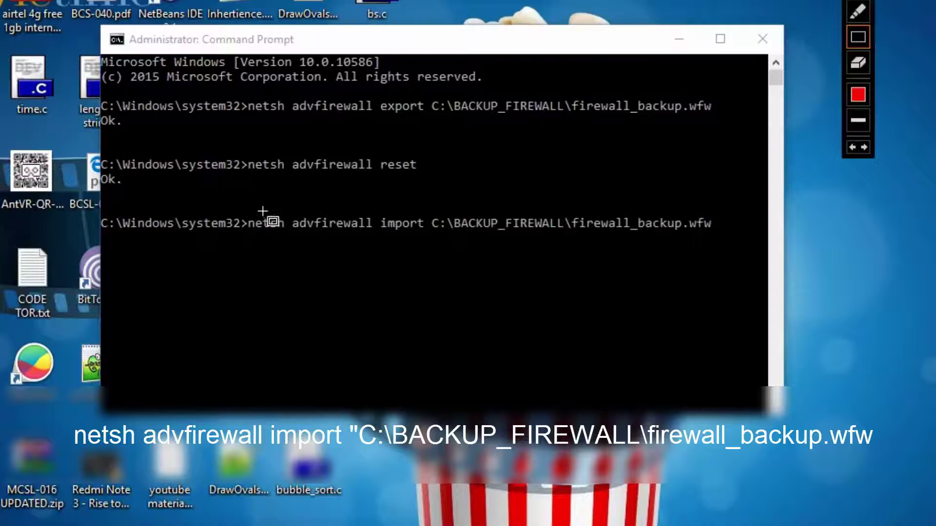
pyautogui.moveTo(244, 95); pyautogui.dragTo(720, 119)
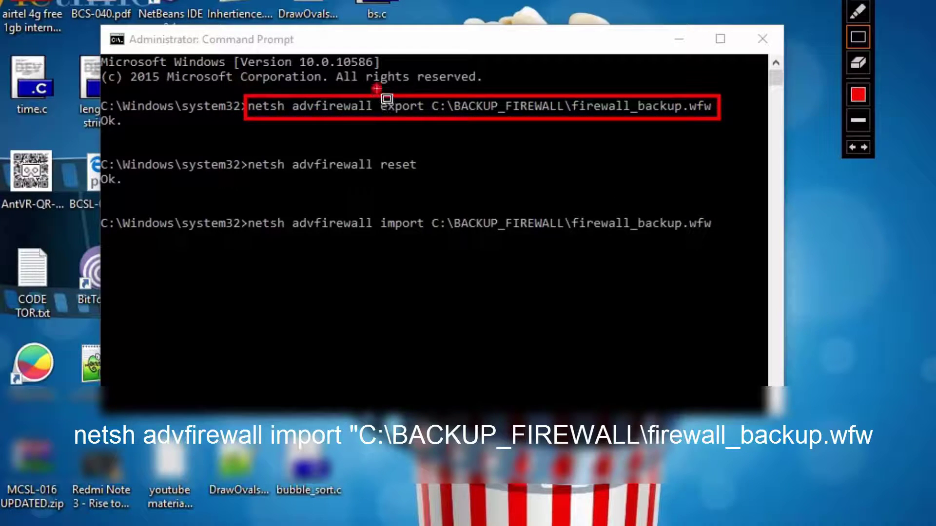
pyautogui.moveTo(377, 90); pyautogui.dragTo(428, 123)
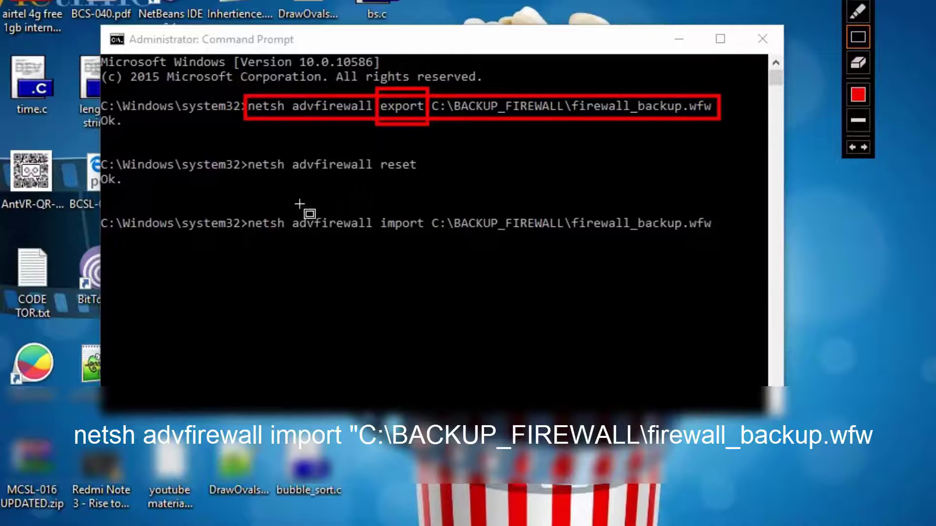
pyautogui.moveTo(247, 212); pyautogui.dragTo(730, 236)
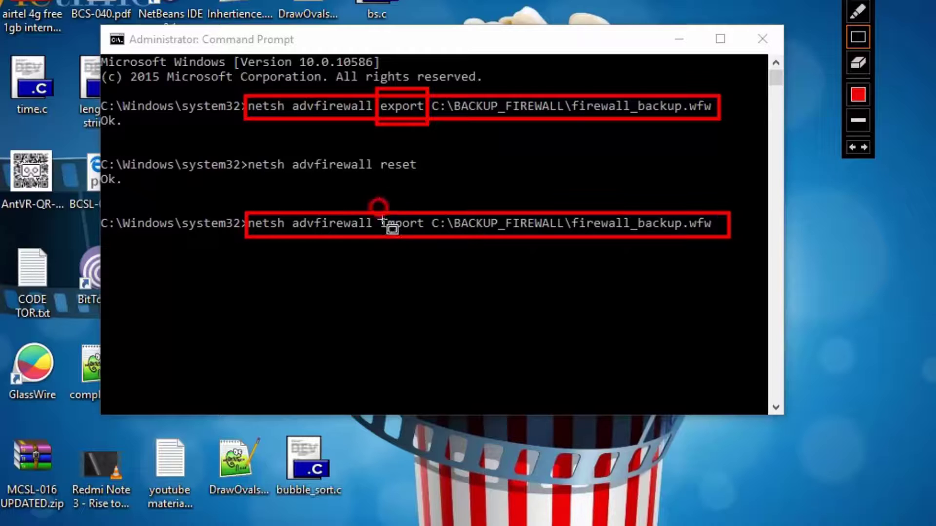
pyautogui.moveTo(379, 209); pyautogui.dragTo(426, 241)
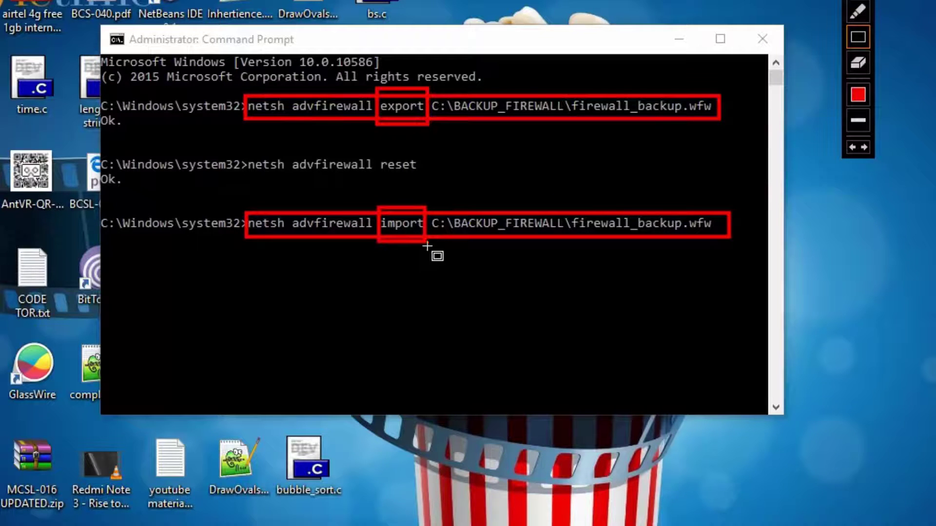
# - Run the import from firewall_backup.wfw, then clear the console with cls and exit
pyautogui.press('Escape')
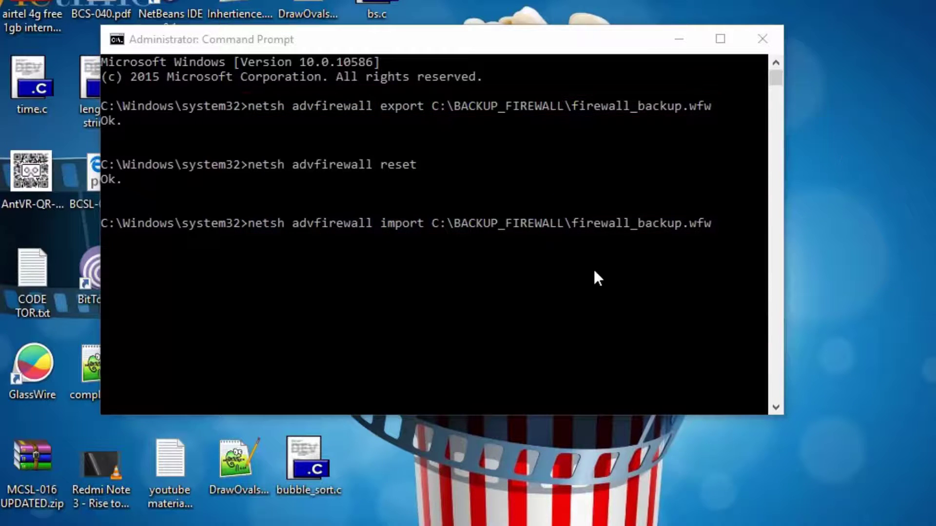
pyautogui.click(591, 280)
pyautogui.press('Return')
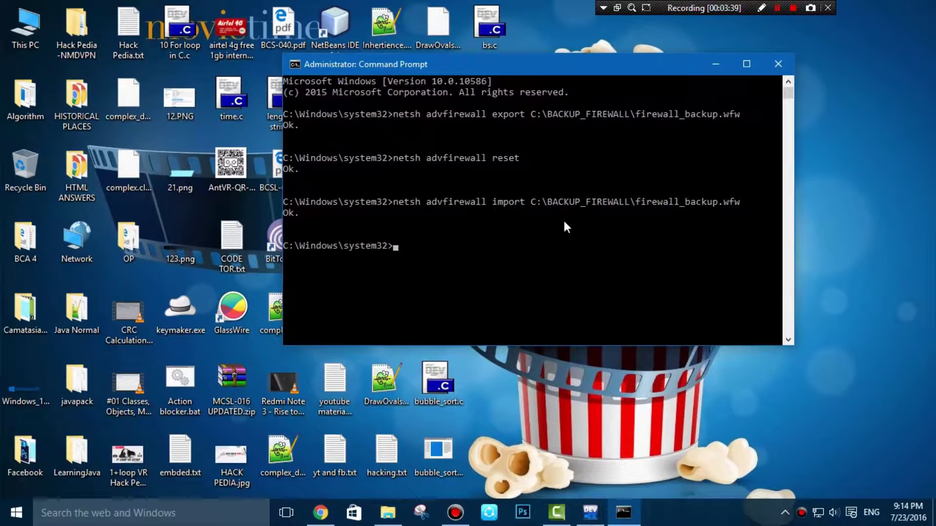
pyautogui.write('cls')
pyautogui.press('Return')
pyautogui.write('it')
pyautogui.press('Return')
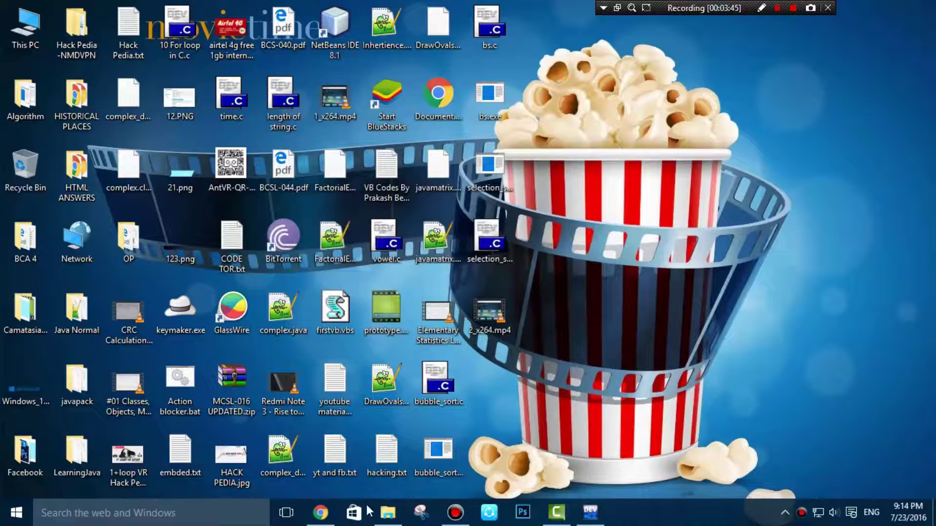
# - Find Windows Firewall through Start search and go to its allowed-apps page
pyautogui.click(387, 512)
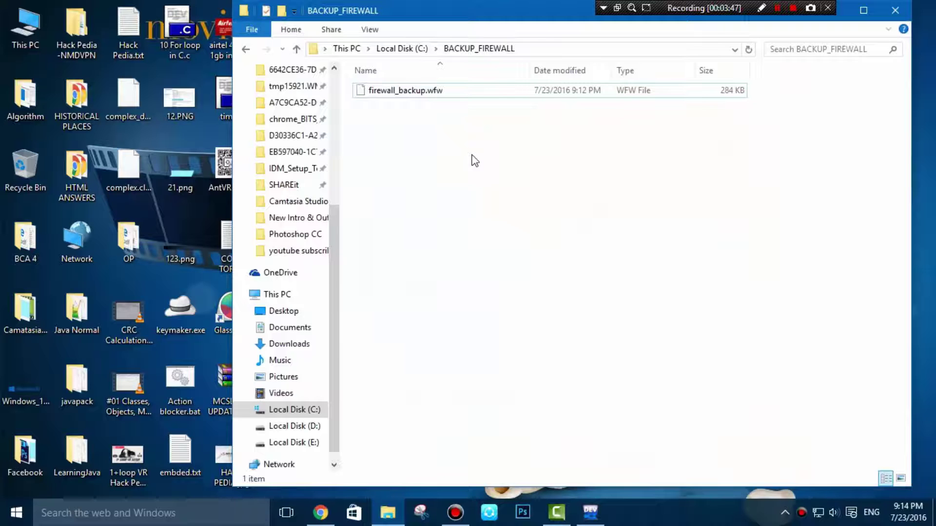
pyautogui.press('super')
pyautogui.write('firew')
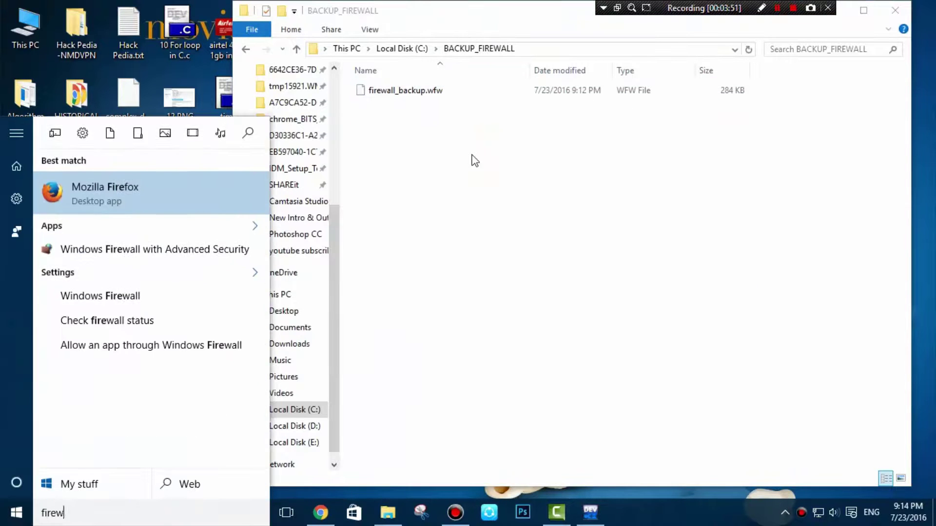
pyautogui.write('all')
pyautogui.press('Return')
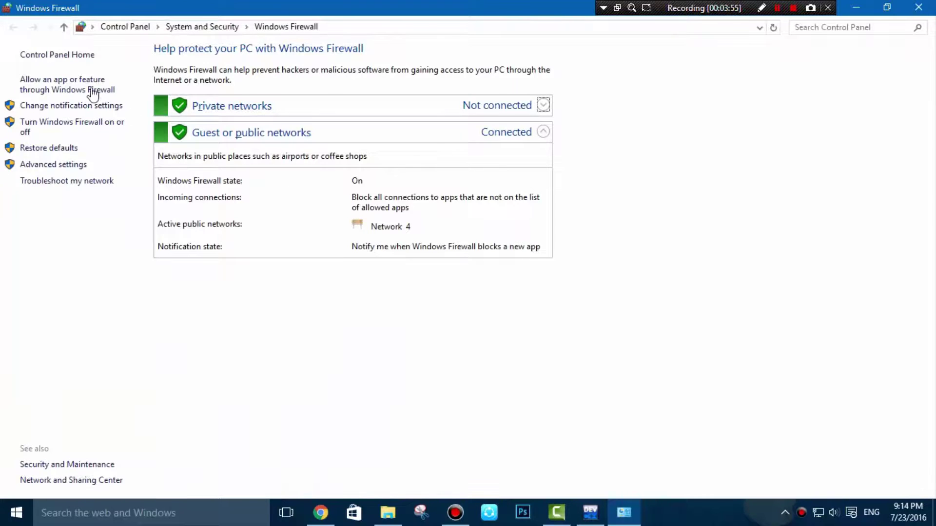
pyautogui.click(68, 83)
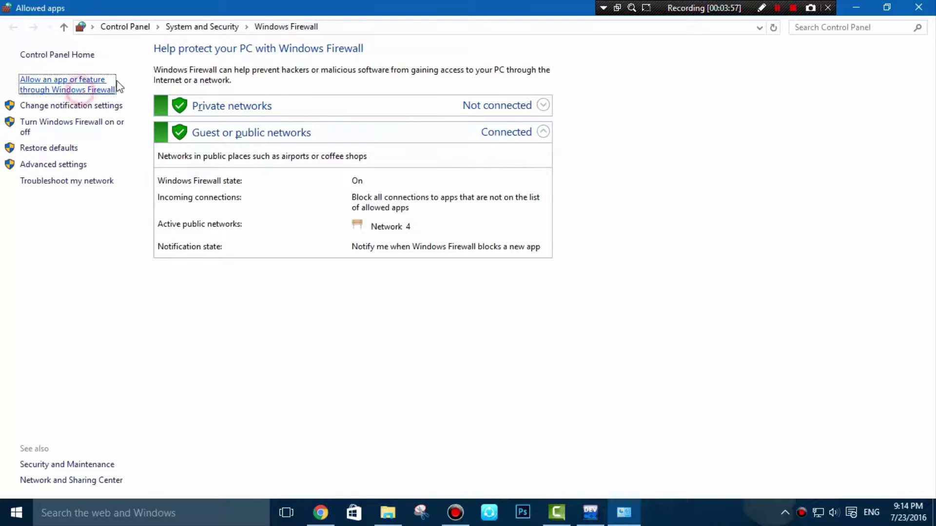